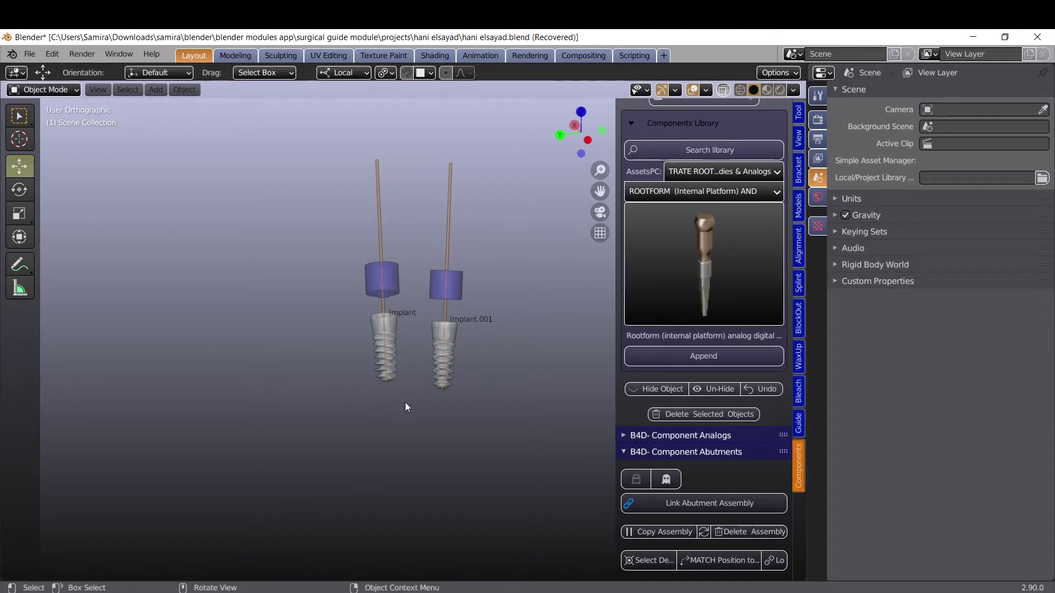
Append the ROOTFORM (Internal Platform) AND analog assembly from the TRATE ROOTT - Scan Bodies & Analogs library
{"action": "middle_click_drag", "start_coordinate": [405, 407], "coordinate": [401, 275]}
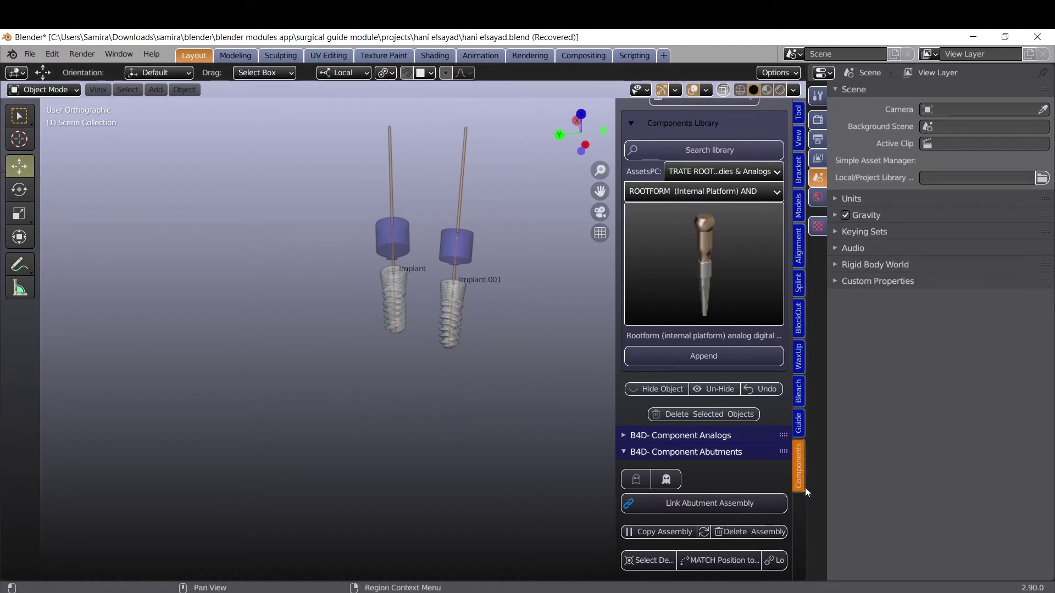
{"action": "left_click", "coordinate": [682, 190]}
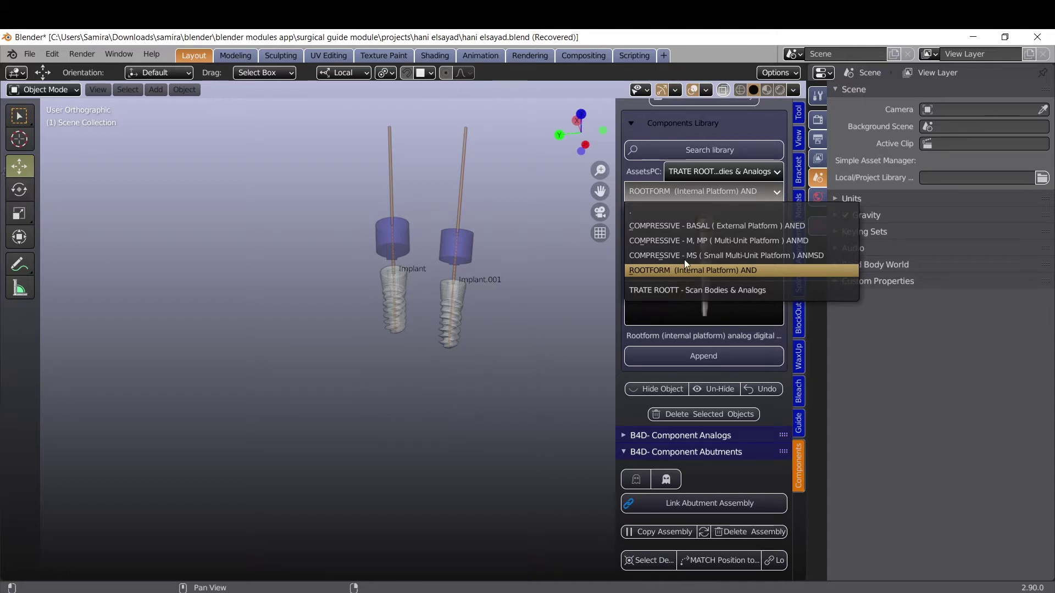
{"action": "left_click", "coordinate": [694, 269]}
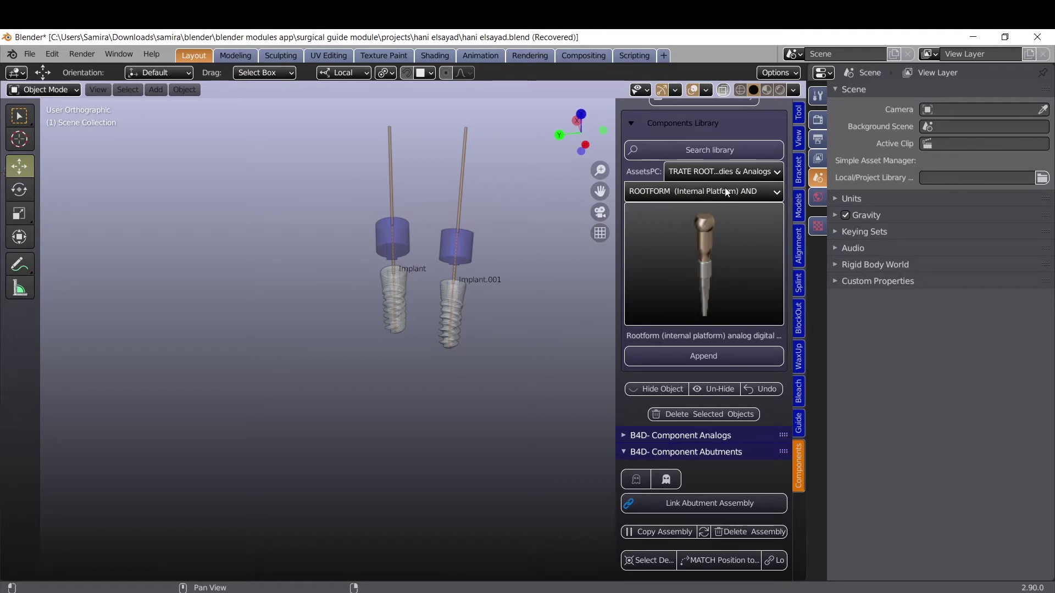
{"action": "left_click", "coordinate": [730, 173]}
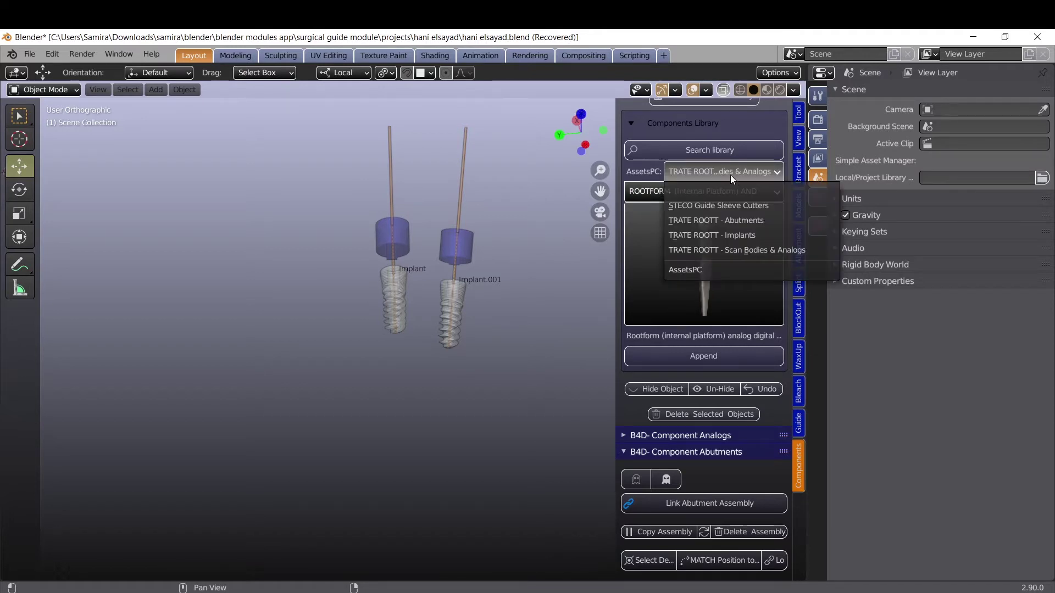
{"action": "left_click", "coordinate": [714, 252]}
{"action": "left_click", "coordinate": [695, 192]}
{"action": "left_click", "coordinate": [678, 269]}
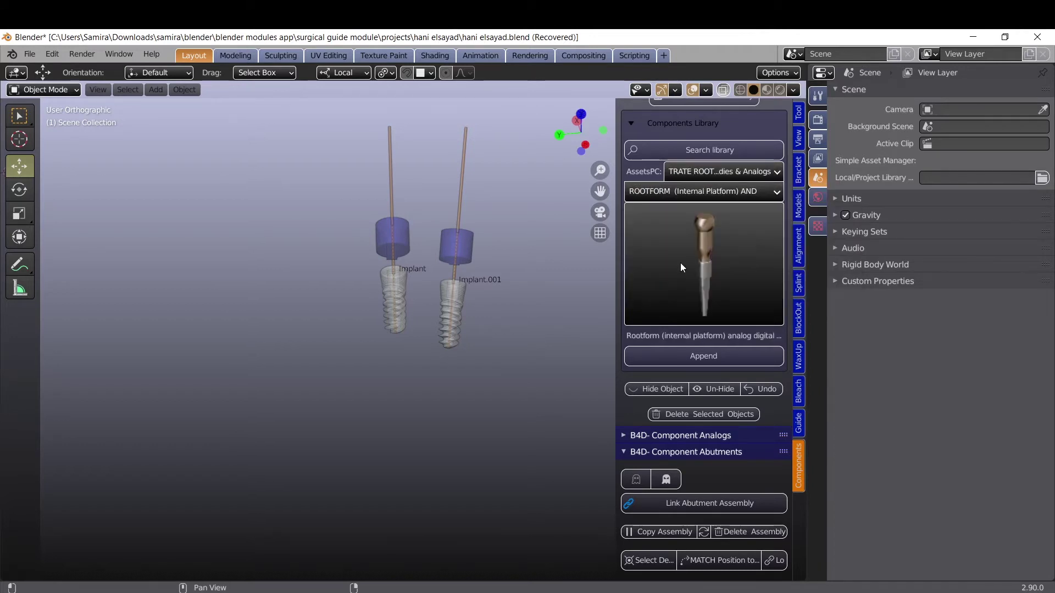
{"action": "left_click", "coordinate": [685, 255]}
{"action": "left_click", "coordinate": [677, 361]}
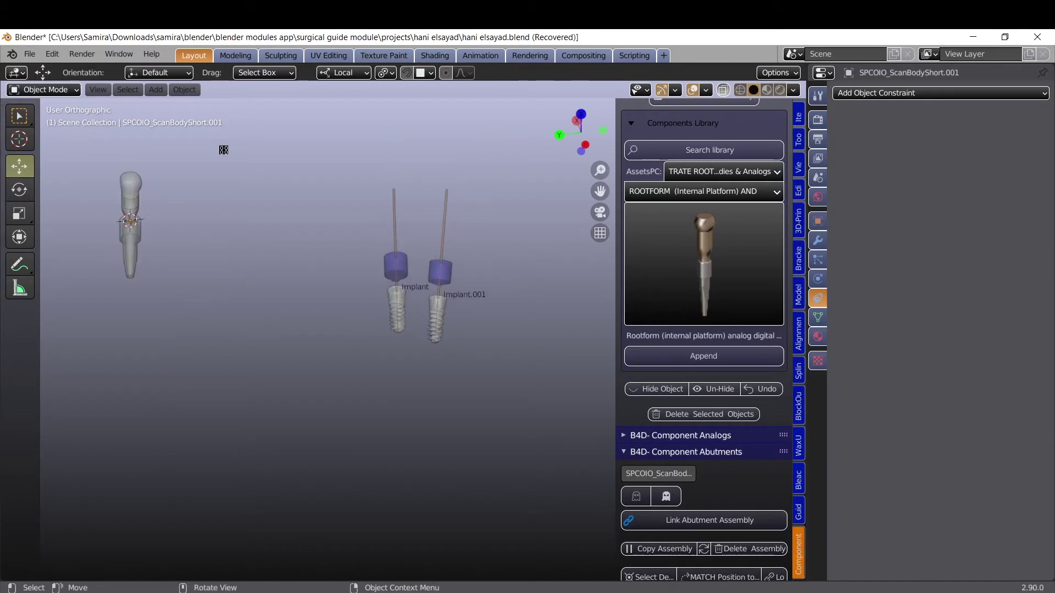
Delete the long and short scan bodies from the appended assembly, keeping the analog replica and its sleeve
{"action": "left_click_drag", "start_coordinate": [223, 154], "coordinate": [77, 330]}
{"action": "scroll", "coordinate": [101, 245], "scroll_direction": "down", "scroll_amount": 1}
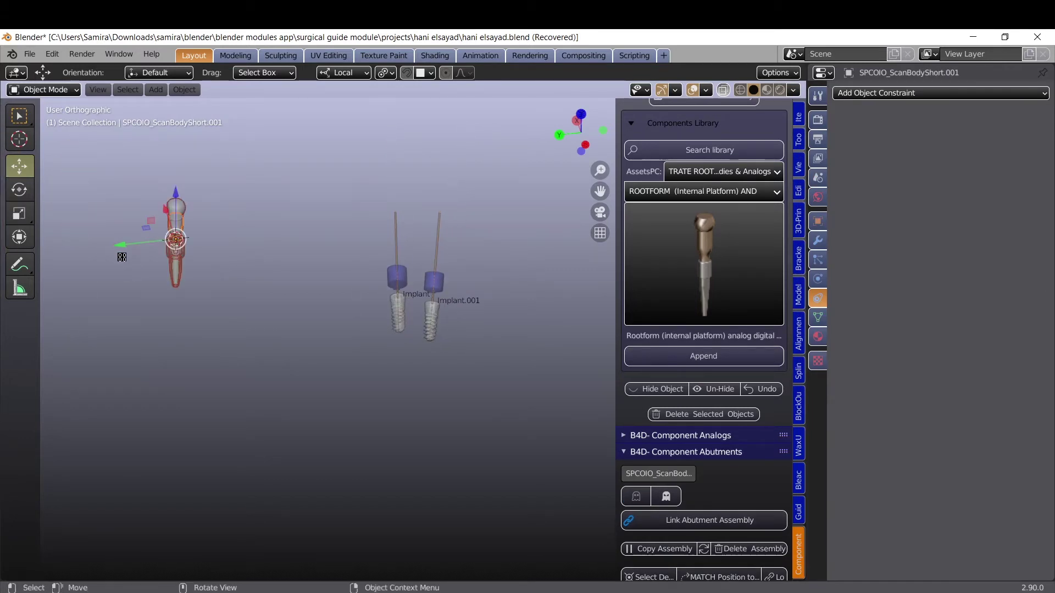
{"action": "middle_click_drag", "start_coordinate": [122, 257], "coordinate": [156, 244]}
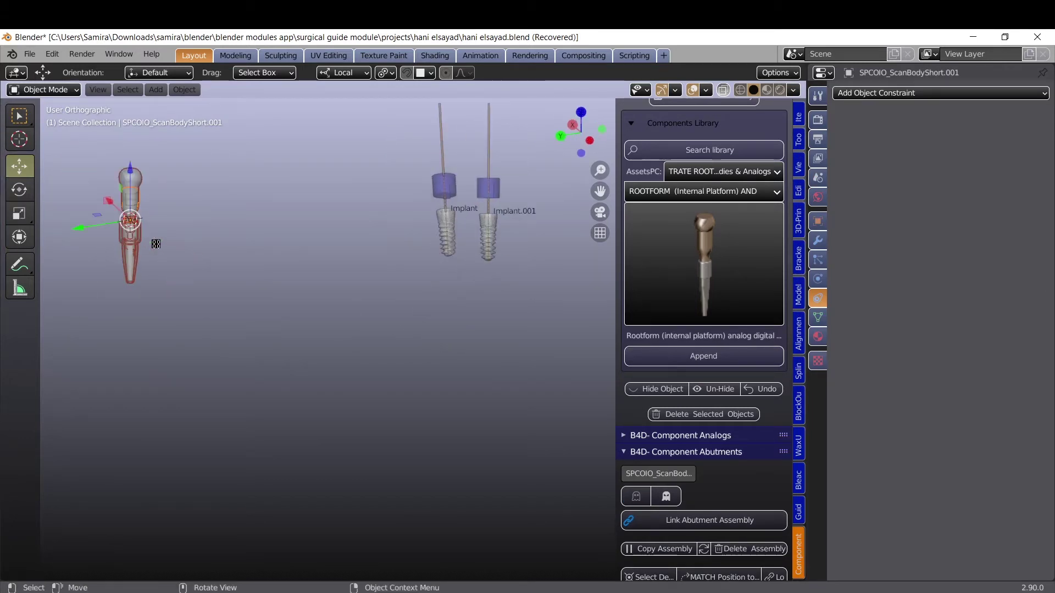
{"action": "left_click", "coordinate": [137, 181]}
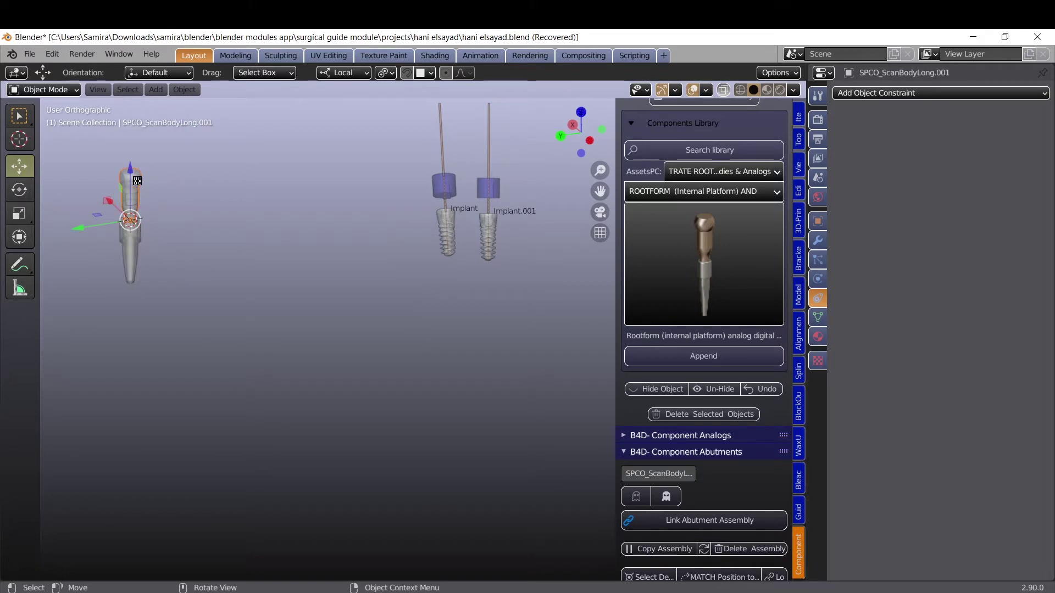
{"action": "key", "text": "x"}
{"action": "left_click", "coordinate": [136, 180]}
{"action": "left_click", "coordinate": [133, 193]}
{"action": "key", "text": "x"}
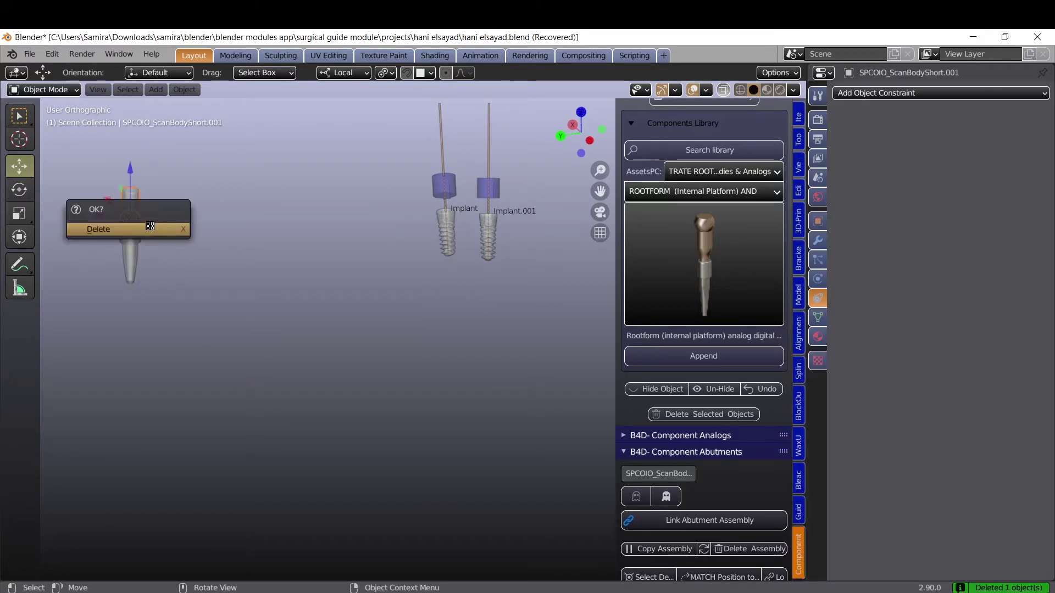
{"action": "left_click", "coordinate": [150, 225]}
Examine the analog replica and its sleeve individually in solid and transparent display
{"action": "left_click", "coordinate": [137, 245]}
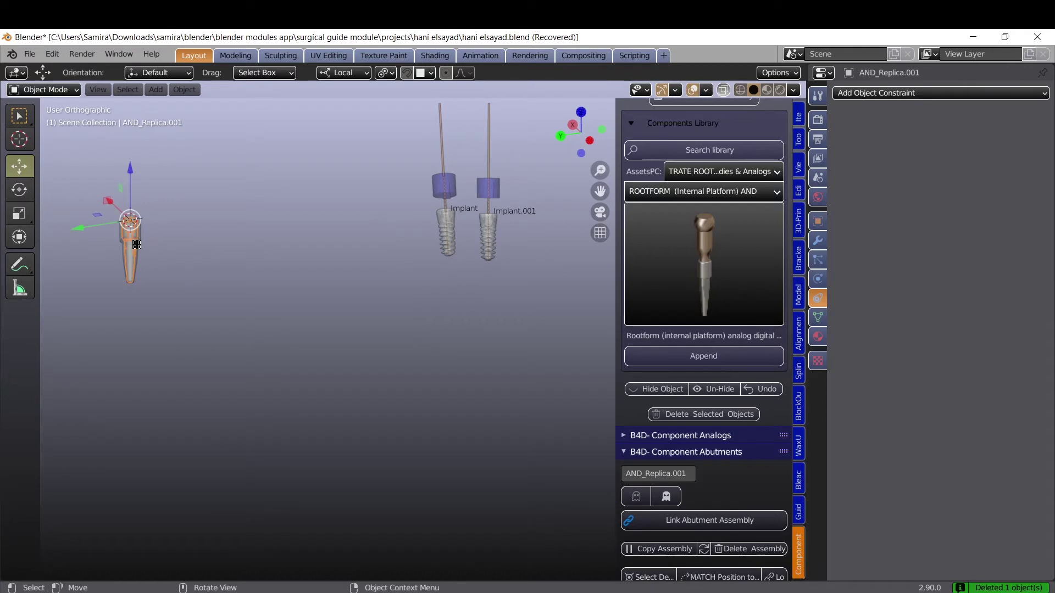
{"action": "left_click", "coordinate": [138, 265]}
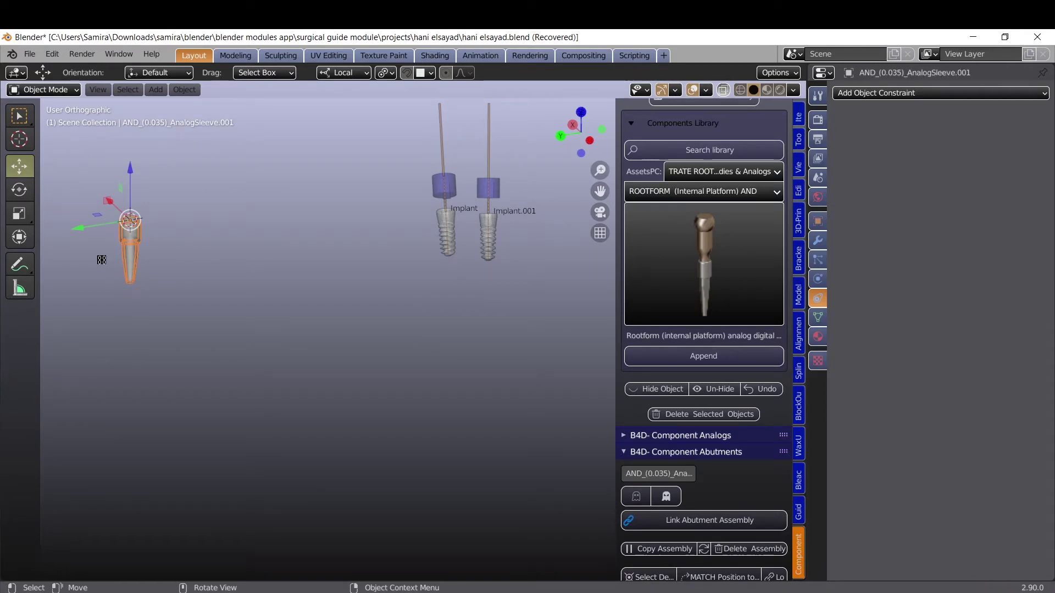
{"action": "left_click", "coordinate": [636, 497]}
{"action": "left_click", "coordinate": [664, 497]}
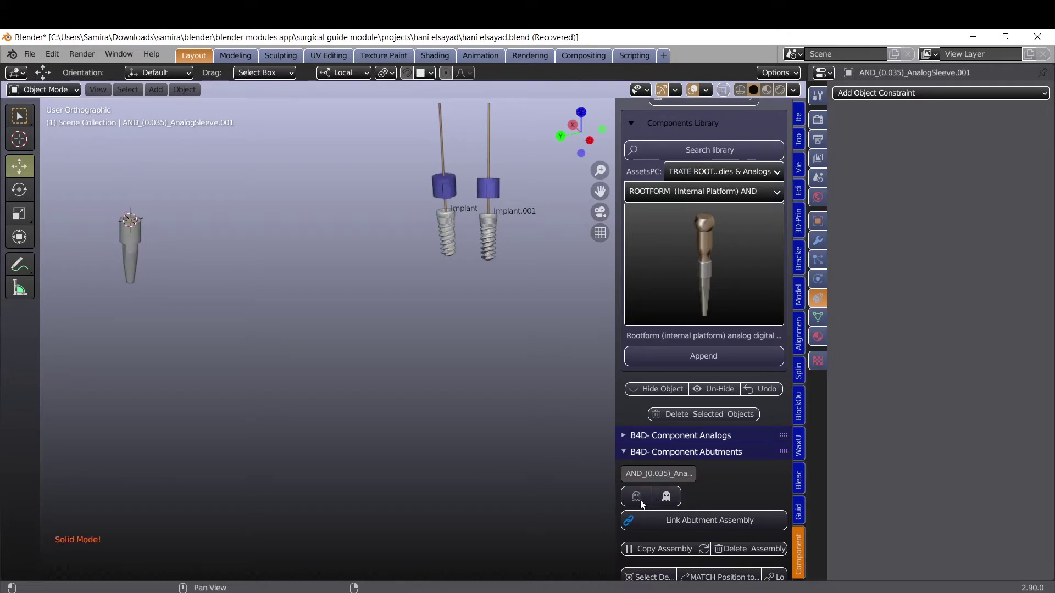
{"action": "left_click", "coordinate": [636, 497]}
Select the analog replica together with its sleeve and add a Copy Transforms constraint to the active sleeve
{"action": "left_click_drag", "start_coordinate": [170, 198], "coordinate": [78, 463]}
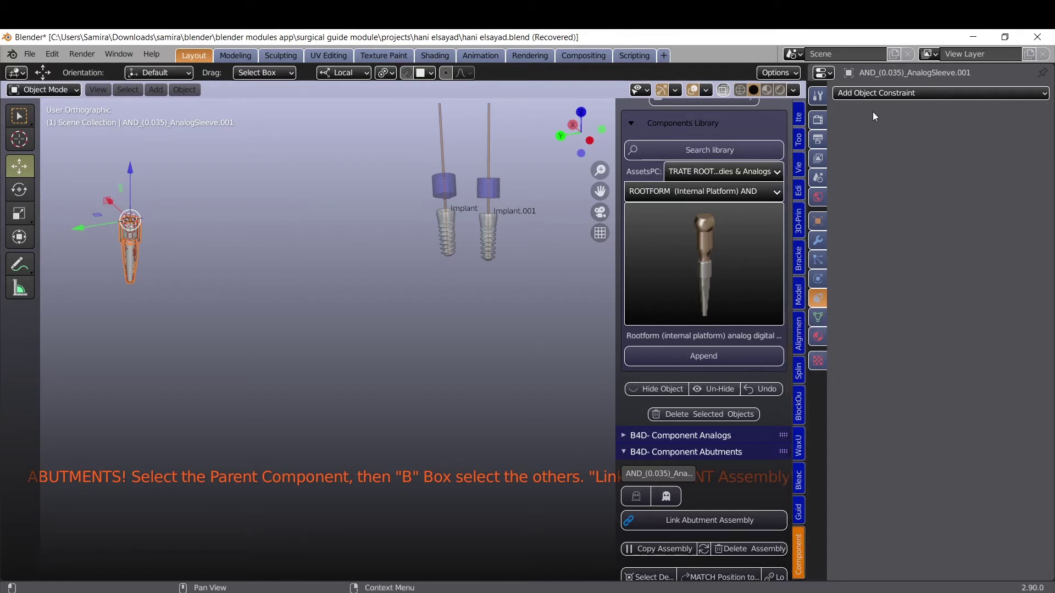
{"action": "left_click", "coordinate": [912, 92]}
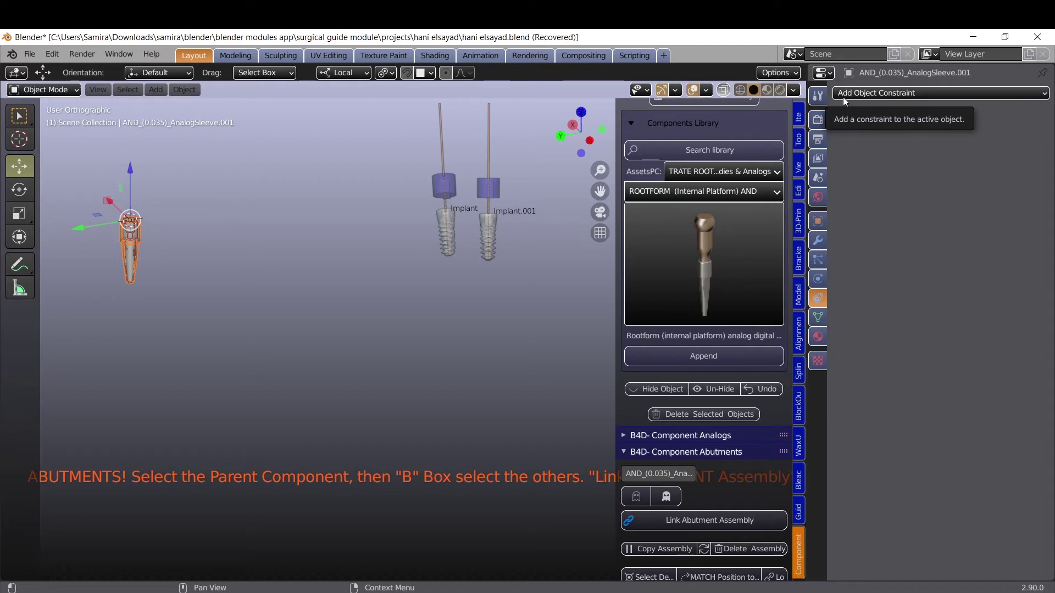
{"action": "left_click", "coordinate": [862, 92]}
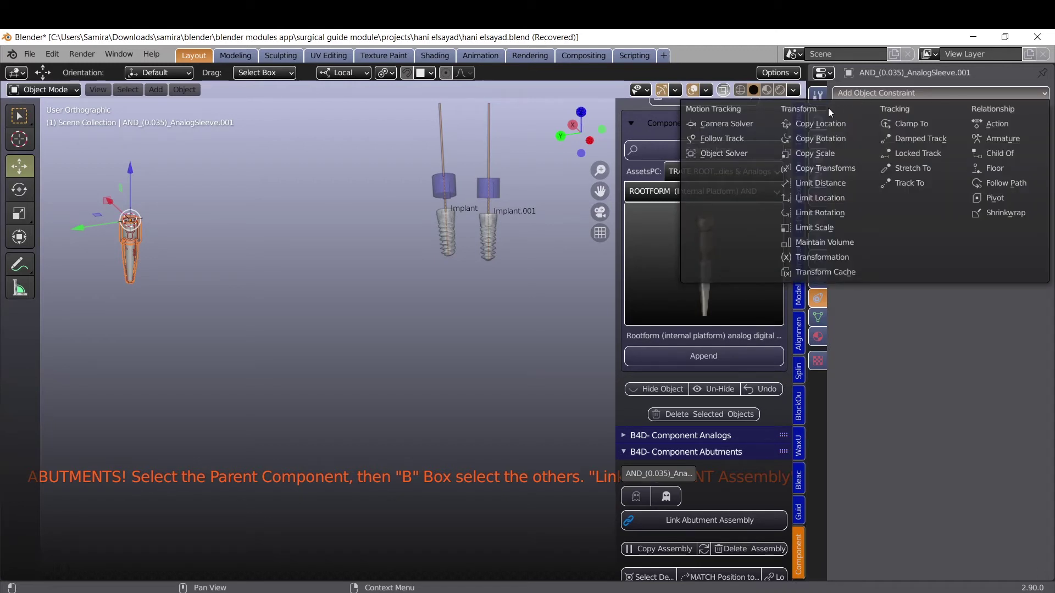
{"action": "left_click", "coordinate": [806, 164]}
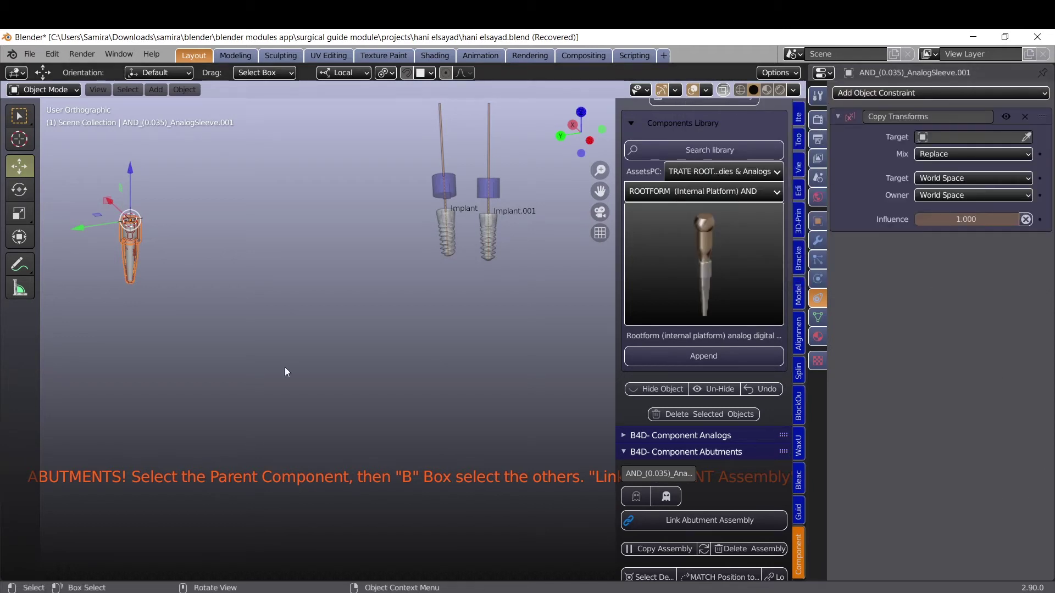
Try targeting the sleeve's Copy Transforms constraint at Implant while the parts are separate, and undo the assignment
{"action": "left_click", "coordinate": [1027, 138]}
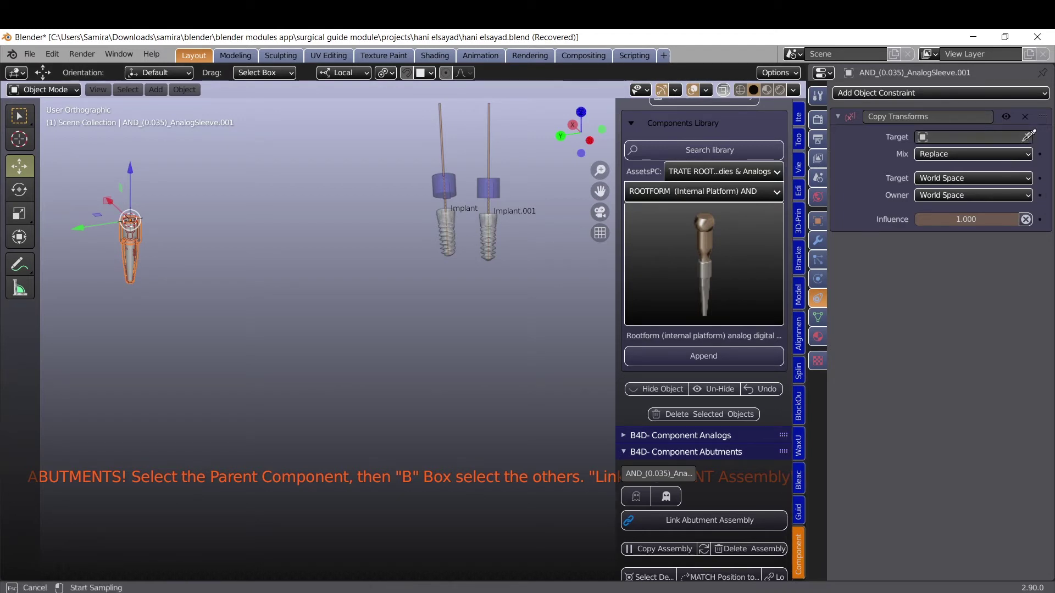
{"action": "left_click", "coordinate": [447, 231]}
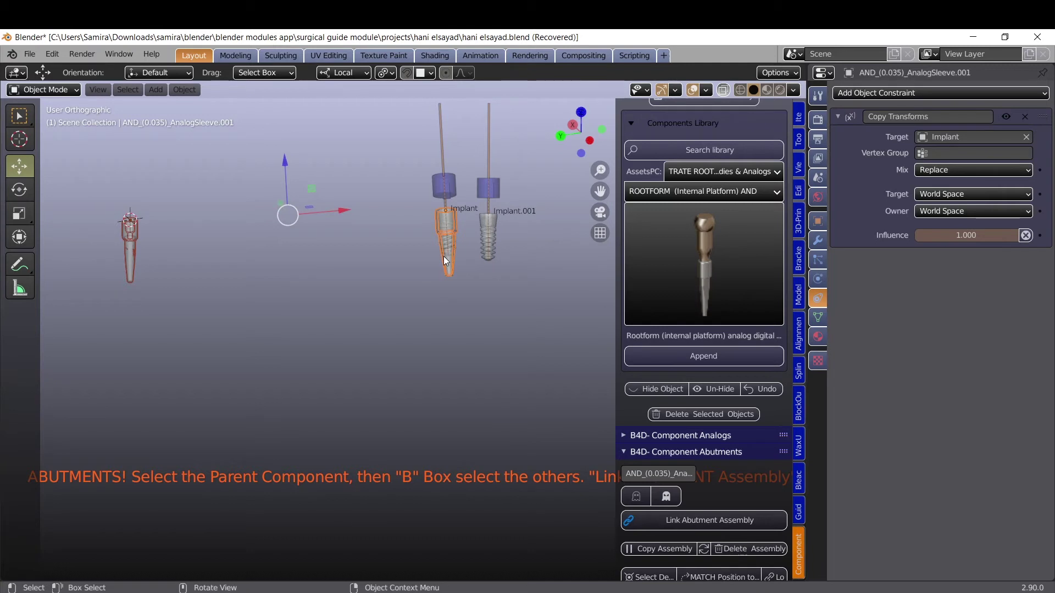
{"action": "scroll", "coordinate": [444, 261], "scroll_direction": "up", "scroll_amount": 3}
{"action": "scroll", "coordinate": [511, 140], "scroll_direction": "down", "scroll_amount": 3}
{"action": "scroll", "coordinate": [448, 246], "scroll_direction": "up", "scroll_amount": 4}
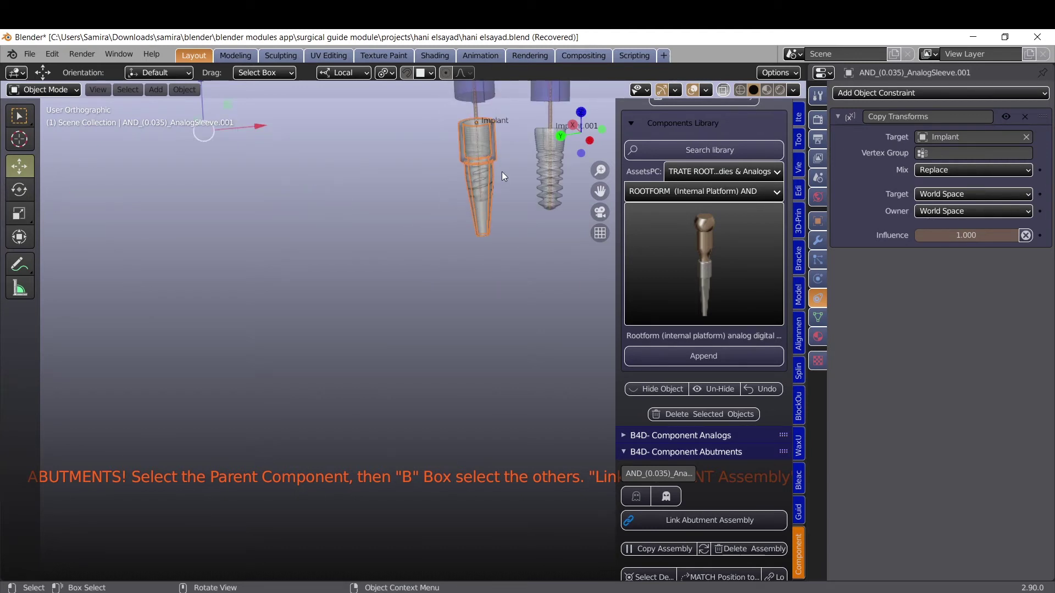
{"action": "scroll", "coordinate": [423, 282], "scroll_direction": "down", "scroll_amount": 3}
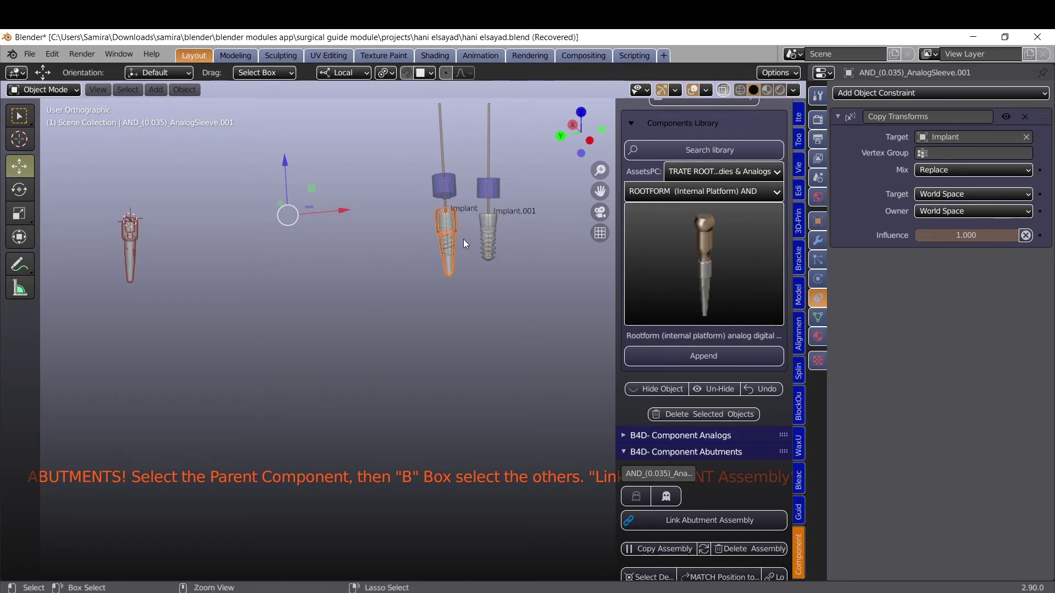
{"action": "key", "text": "ctrl+z"}
Join the analog replica and the analog sleeve into one object, with the sleeve as the active object
{"action": "left_click", "coordinate": [122, 252]}
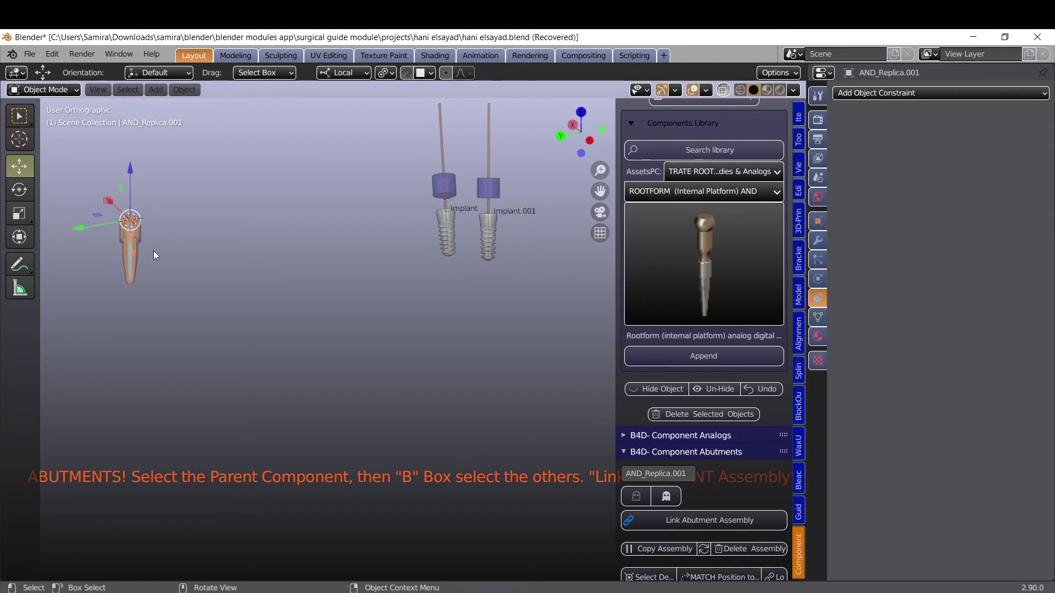
{"action": "middle_click_drag", "start_coordinate": [137, 241], "coordinate": [187, 241], "text": "shift"}
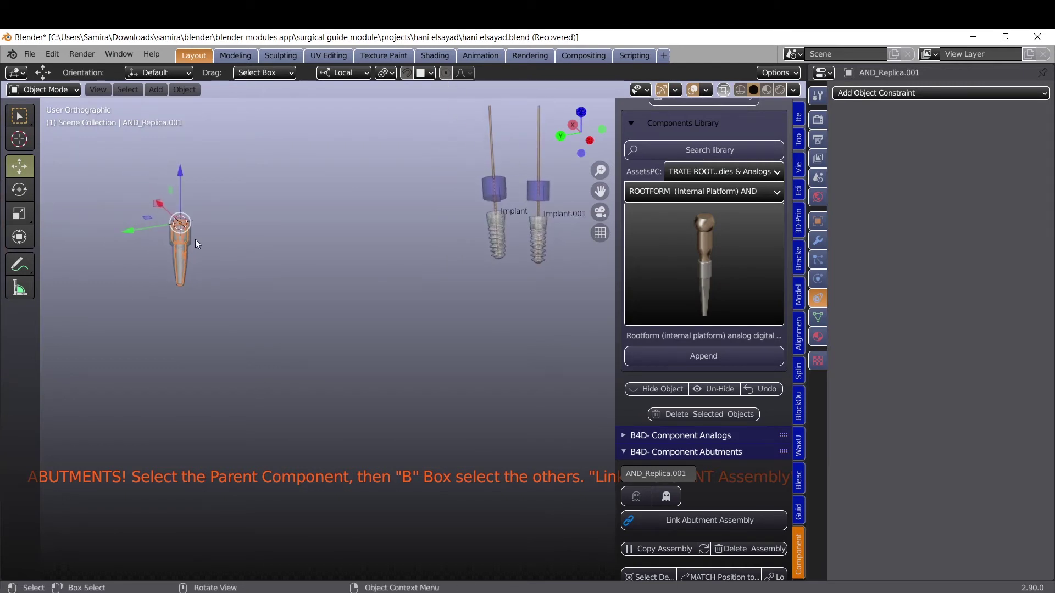
{"action": "left_click", "coordinate": [191, 239]}
{"action": "left_click", "coordinate": [183, 239]}
{"action": "left_click", "coordinate": [189, 240]}
{"action": "right_click", "coordinate": [189, 239]}
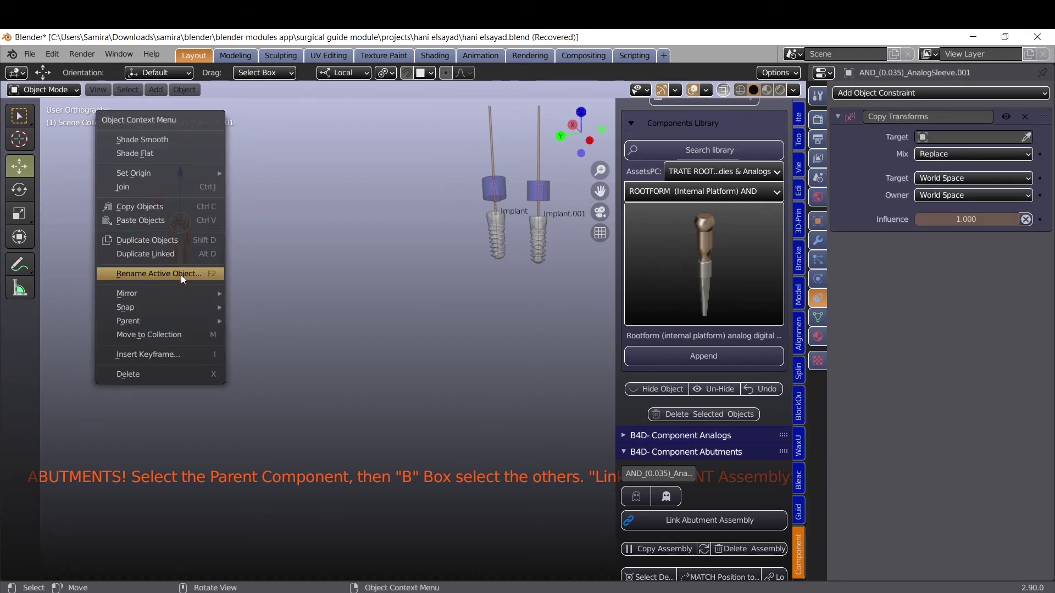
{"action": "left_click", "coordinate": [147, 189]}
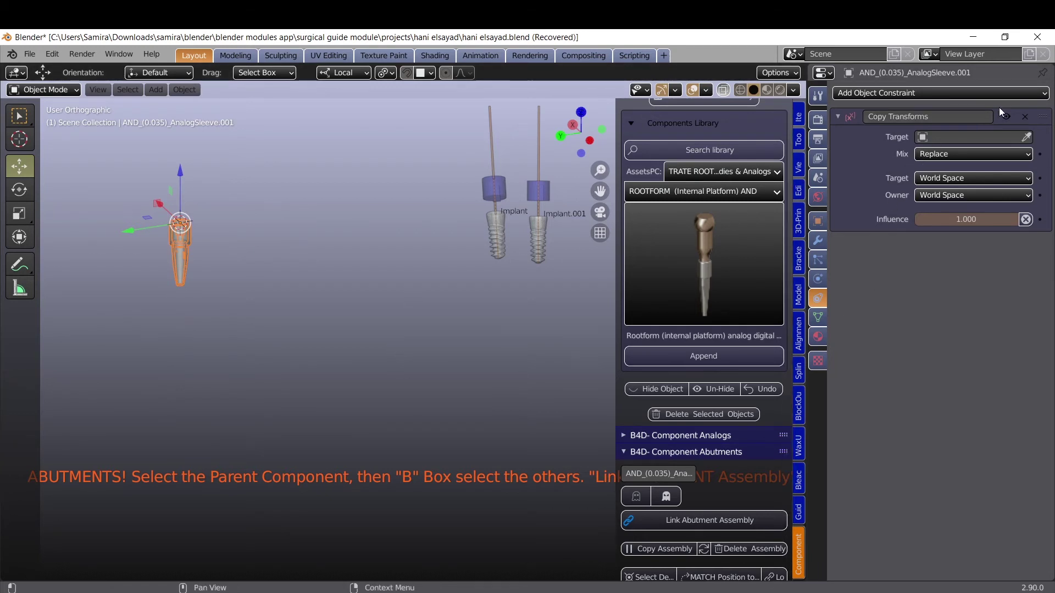
Set Implant as the joined analog's Copy Transforms target and apply the analog's visual transform
{"action": "left_click", "coordinate": [1026, 137]}
{"action": "left_click", "coordinate": [497, 239]}
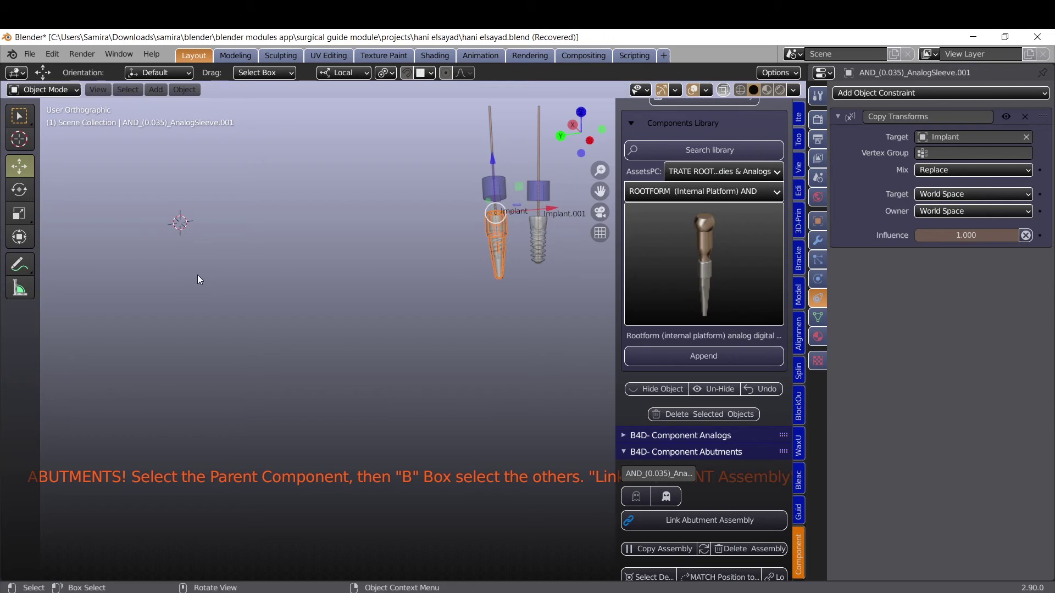
{"action": "left_click", "coordinate": [184, 89]}
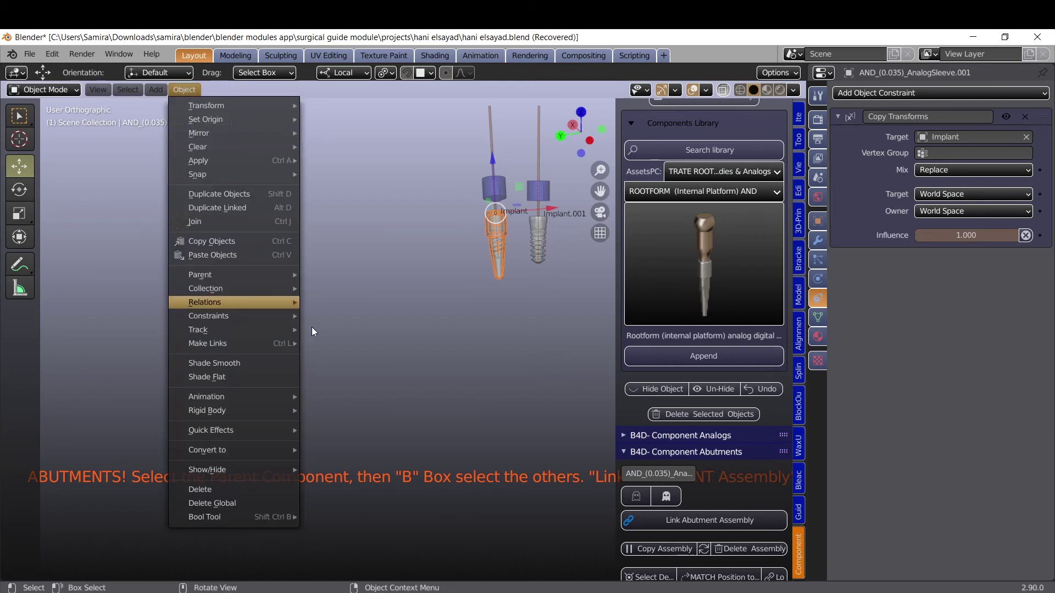
{"action": "mouse_move", "coordinate": [285, 302]}
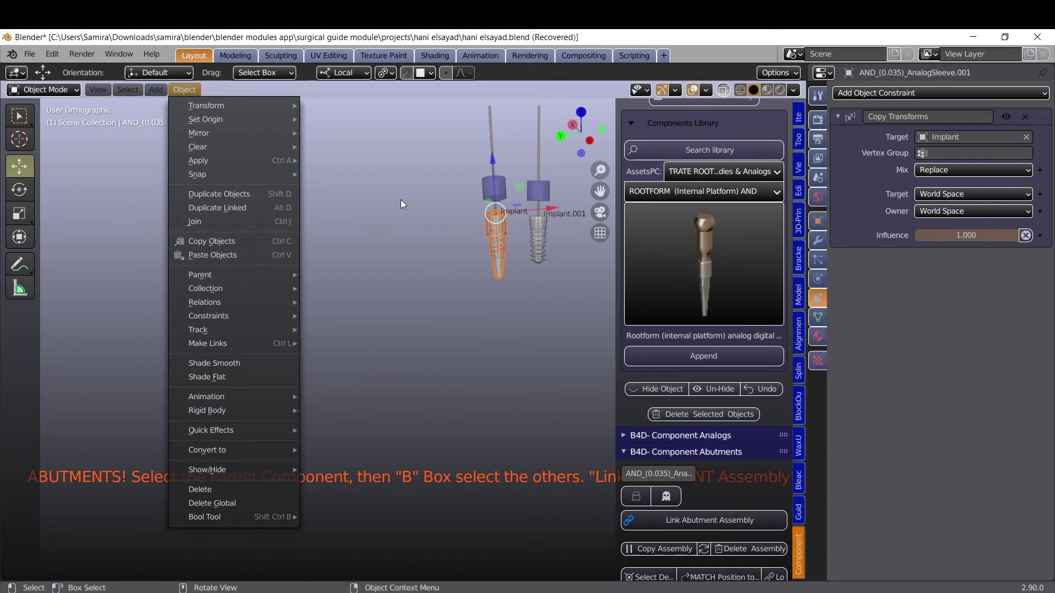
{"action": "mouse_move", "coordinate": [290, 164]}
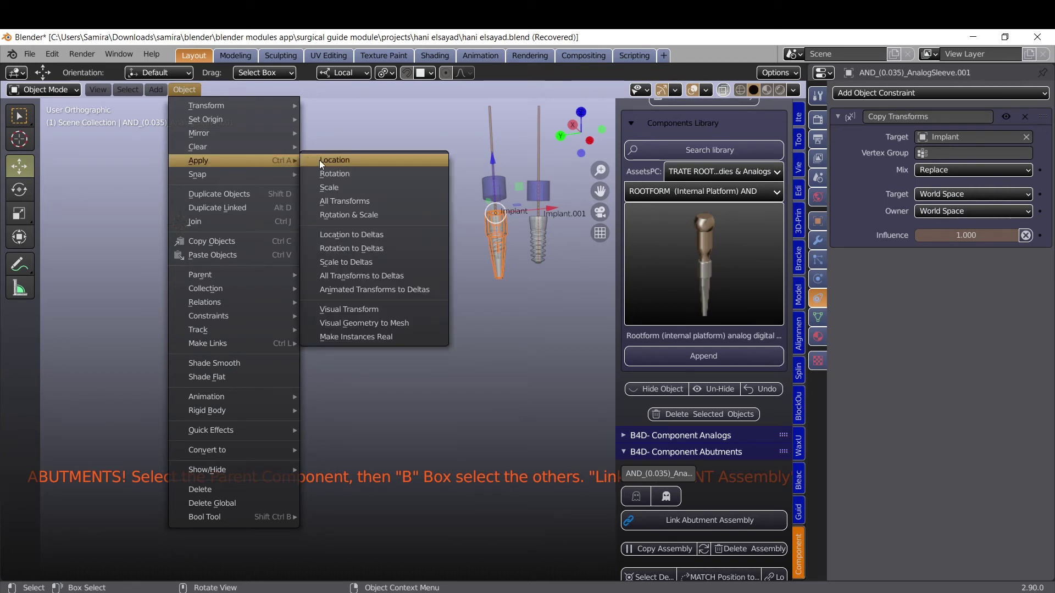
{"action": "left_click", "coordinate": [376, 309]}
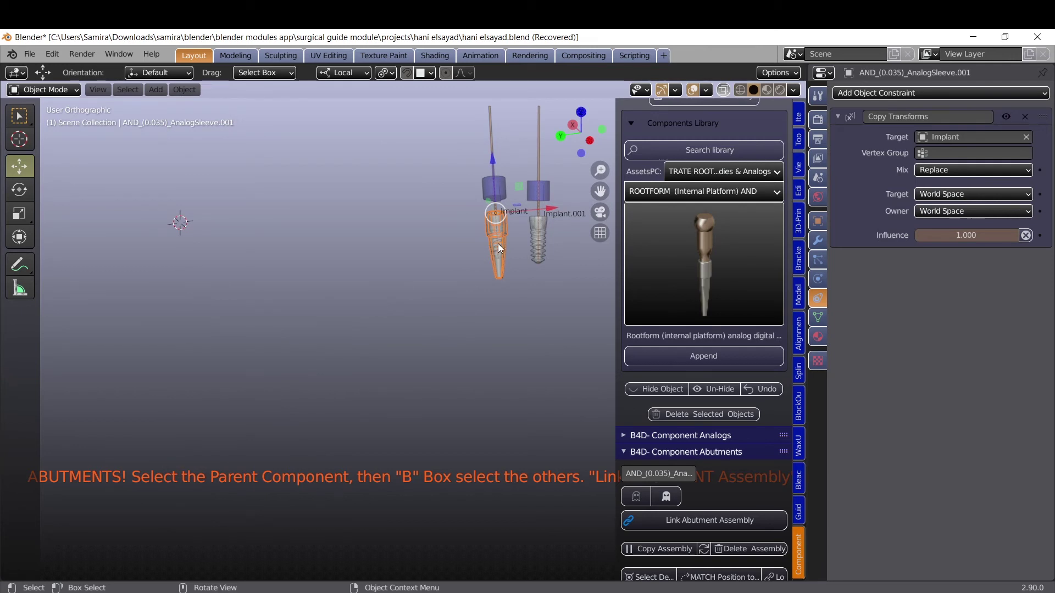
{"action": "key", "text": "g"}
{"action": "key", "text": "Escape"}
{"action": "mouse_move", "coordinate": [456, 270]}
{"action": "middle_mouse_down"}
{"action": "mouse_move", "coordinate": [420, 264]}
{"action": "mouse_move", "coordinate": [473, 271]}
{"action": "middle_mouse_up"}
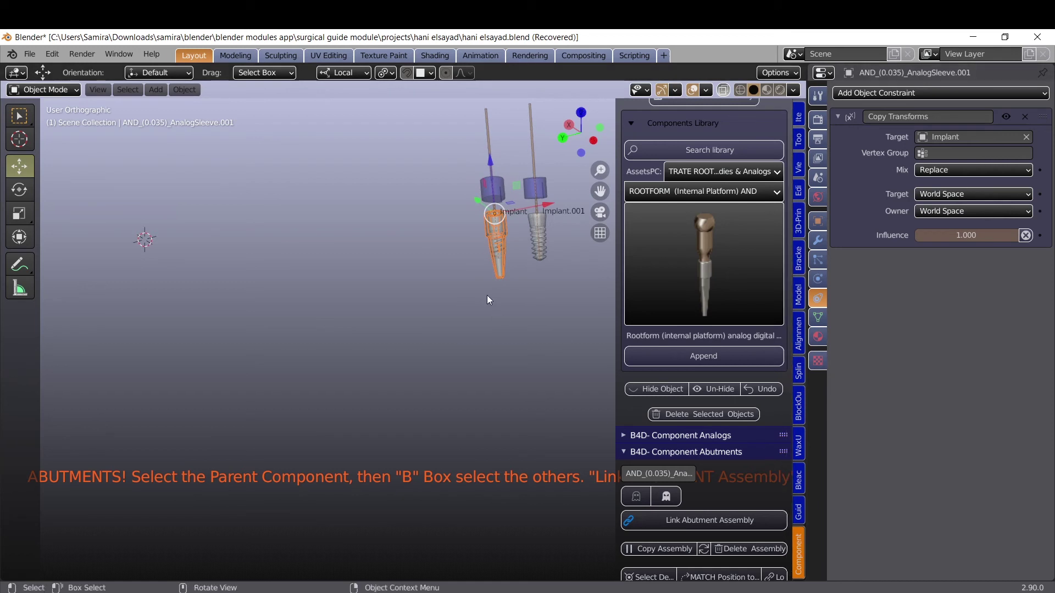
Append another ROOTFORM (Internal Platform) AND analog assembly from the components library for the second implant
{"action": "left_click", "coordinate": [545, 232]}
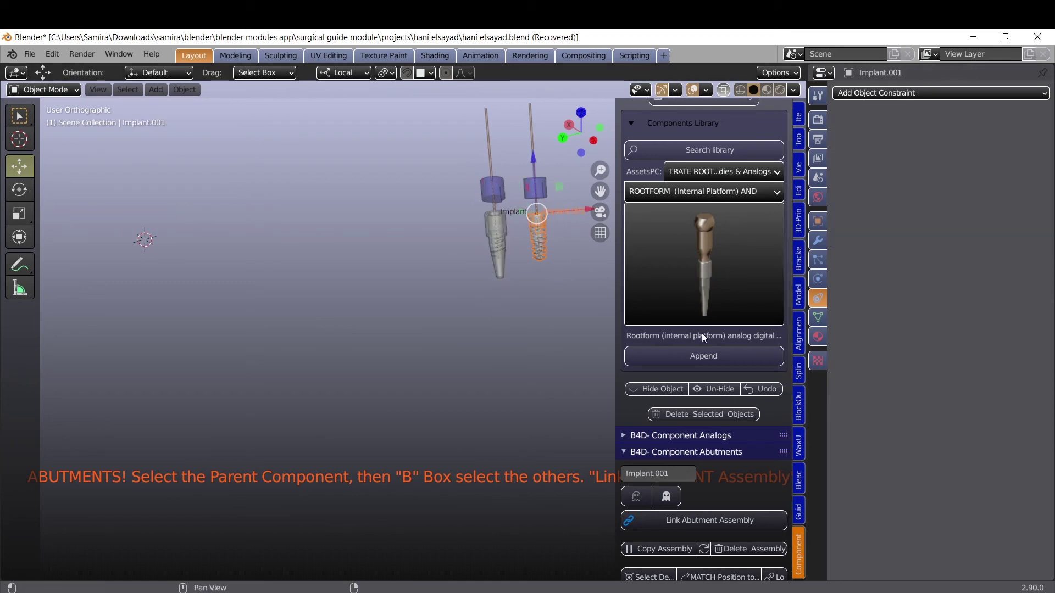
{"action": "left_click", "coordinate": [694, 248]}
{"action": "left_click", "coordinate": [655, 379]}
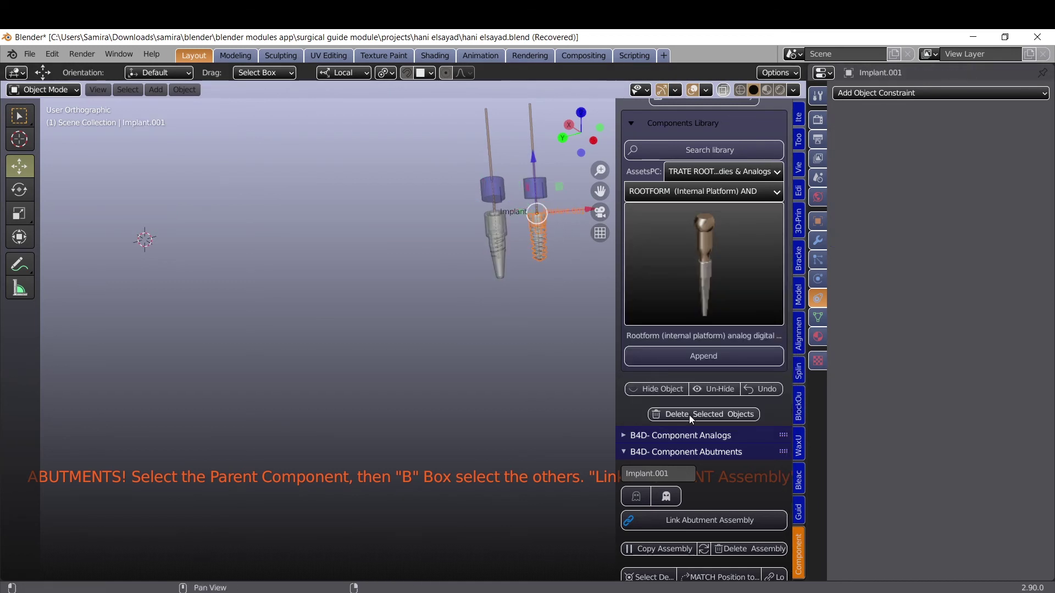
{"action": "left_click", "coordinate": [683, 353]}
Delete the long scan body from the second appended analog assembly
{"action": "left_click", "coordinate": [148, 219]}
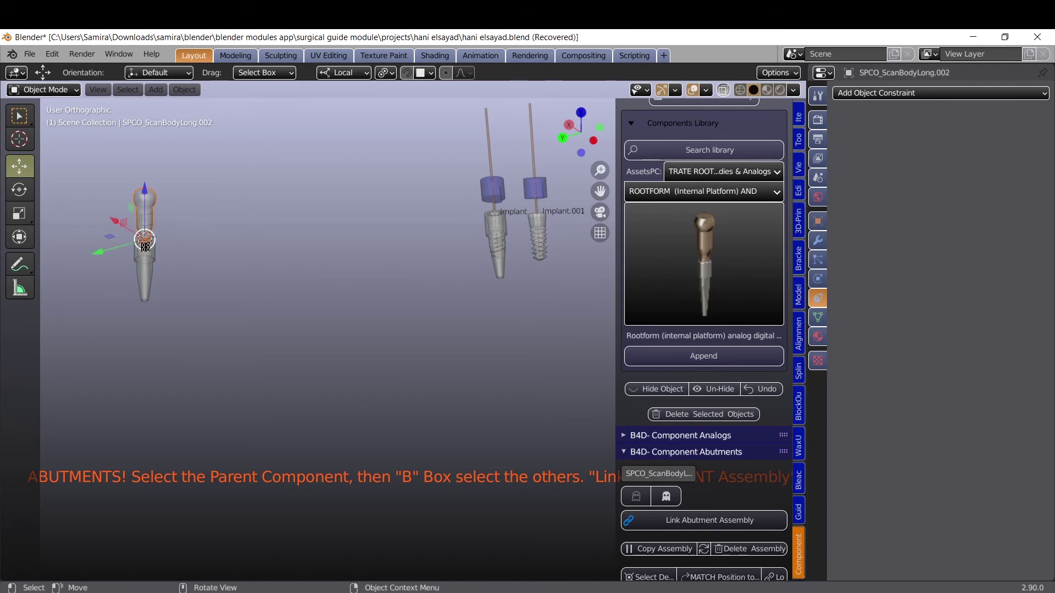
{"action": "key", "text": "x"}
{"action": "left_click", "coordinate": [145, 243]}
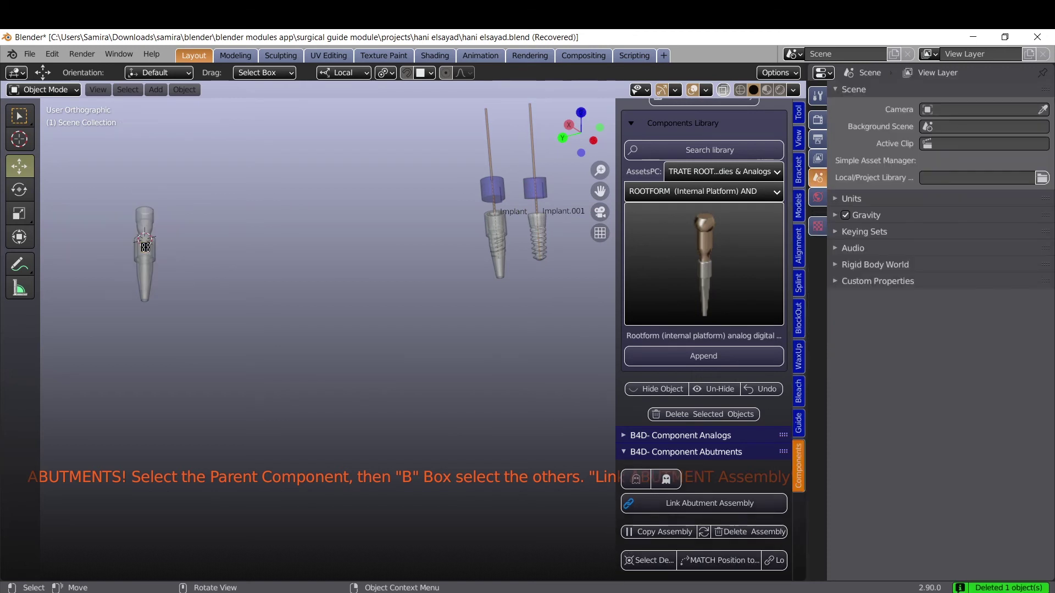
Delete the remaining short scan body on top of the second analog assembly
{"action": "left_click", "coordinate": [146, 245]}
{"action": "key", "text": "x"}
{"action": "left_click", "coordinate": [154, 241]}
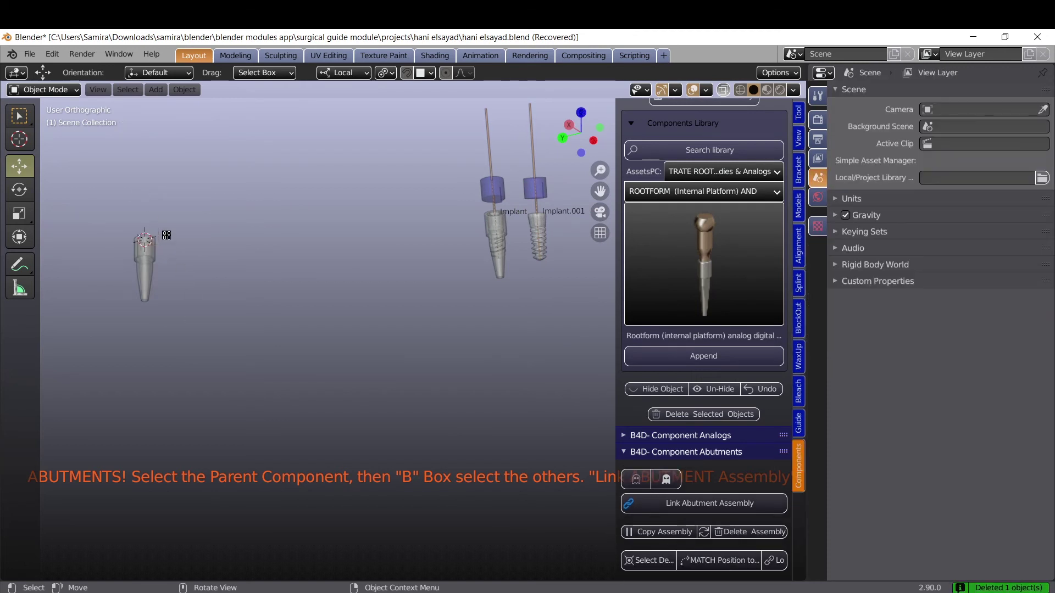
Join the second analog replica and its analog sleeve into one object, with the sleeve as the active object
{"action": "key", "text": "b"}
{"action": "left_click_drag", "start_coordinate": [144, 341], "coordinate": [151, 270]}
{"action": "right_click", "coordinate": [151, 270]}
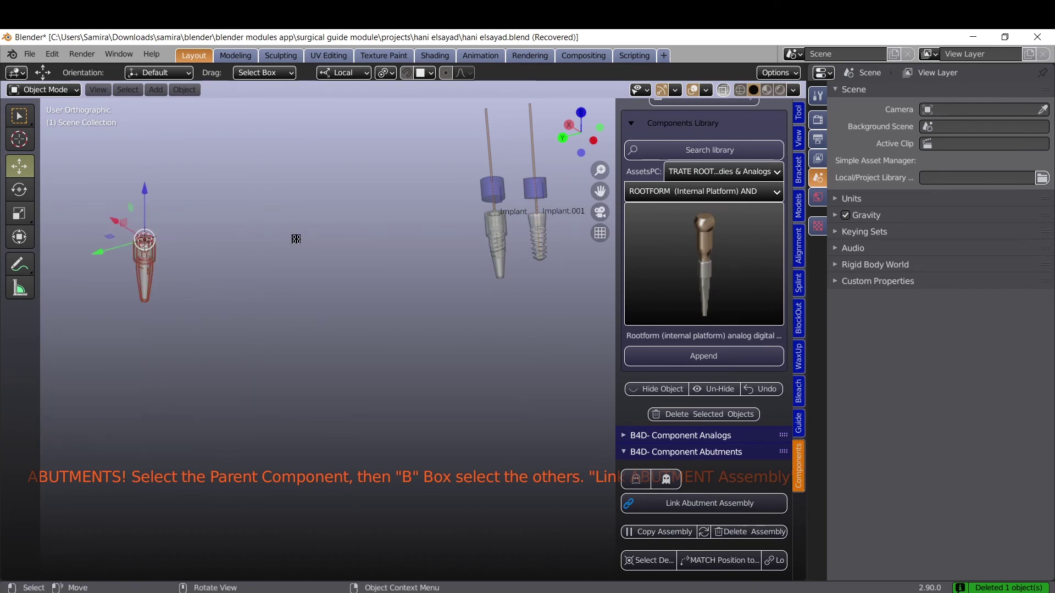
{"action": "left_click", "coordinate": [147, 254]}
{"action": "left_click", "coordinate": [147, 253]}
{"action": "right_click", "coordinate": [145, 245]}
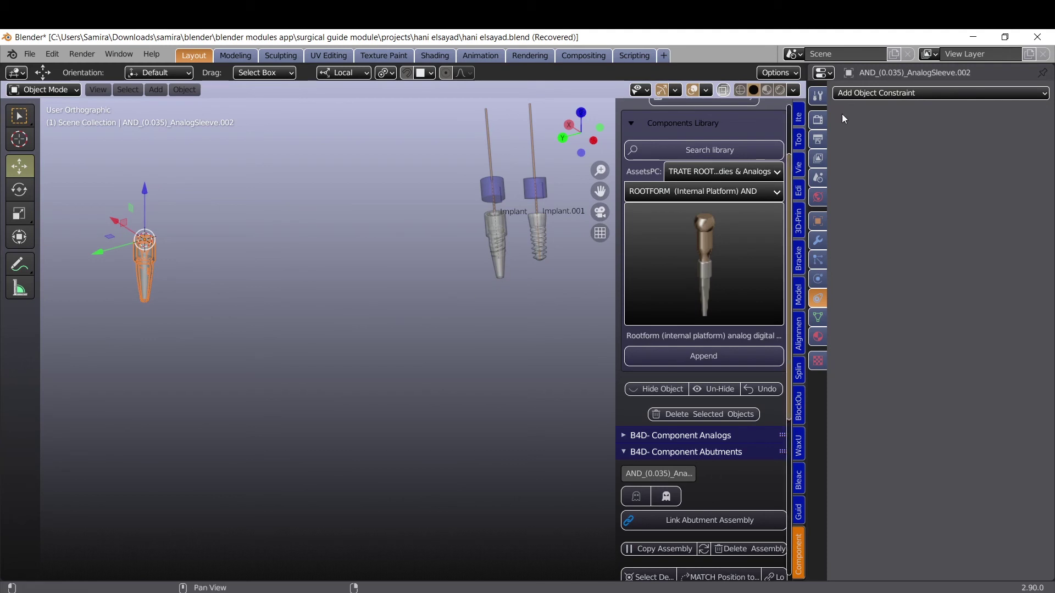
Add a Copy Transforms constraint to the second joined analog with Implant.001 as its target
{"action": "left_click", "coordinate": [872, 92]}
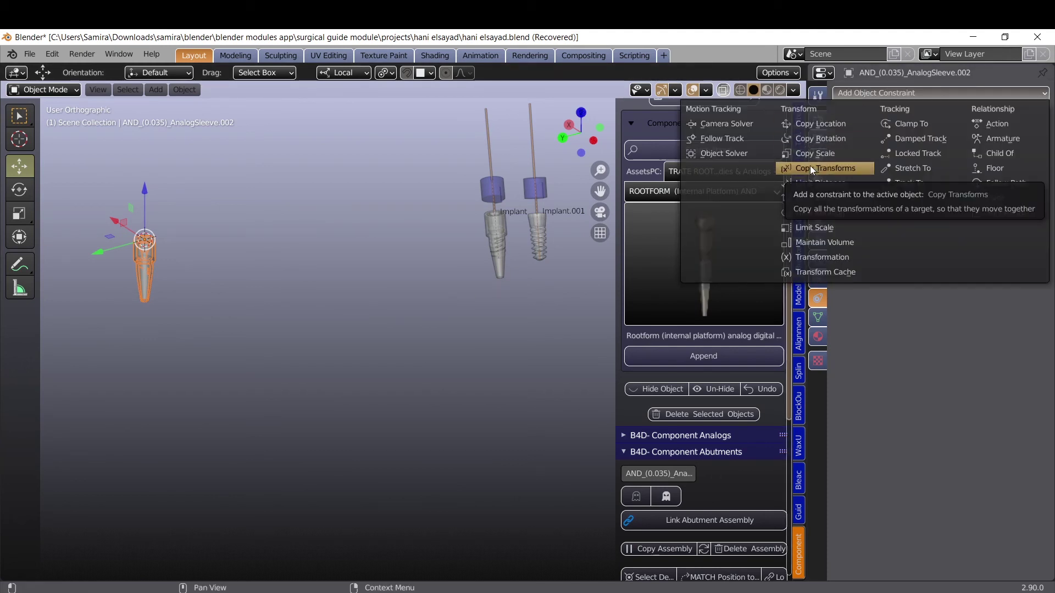
{"action": "left_click", "coordinate": [809, 166]}
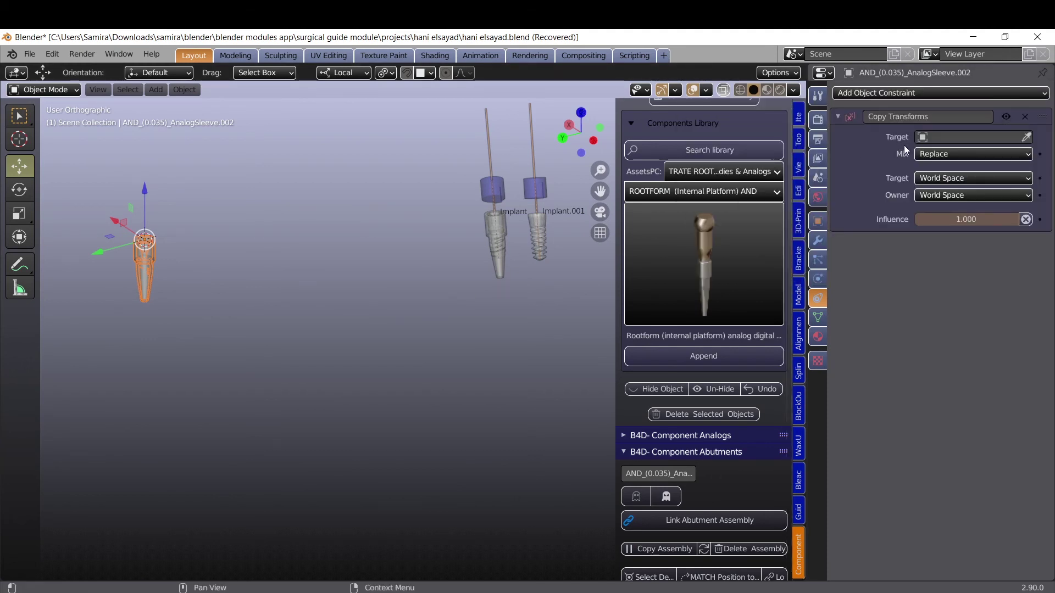
{"action": "left_click", "coordinate": [1026, 137]}
{"action": "left_click", "coordinate": [535, 233]}
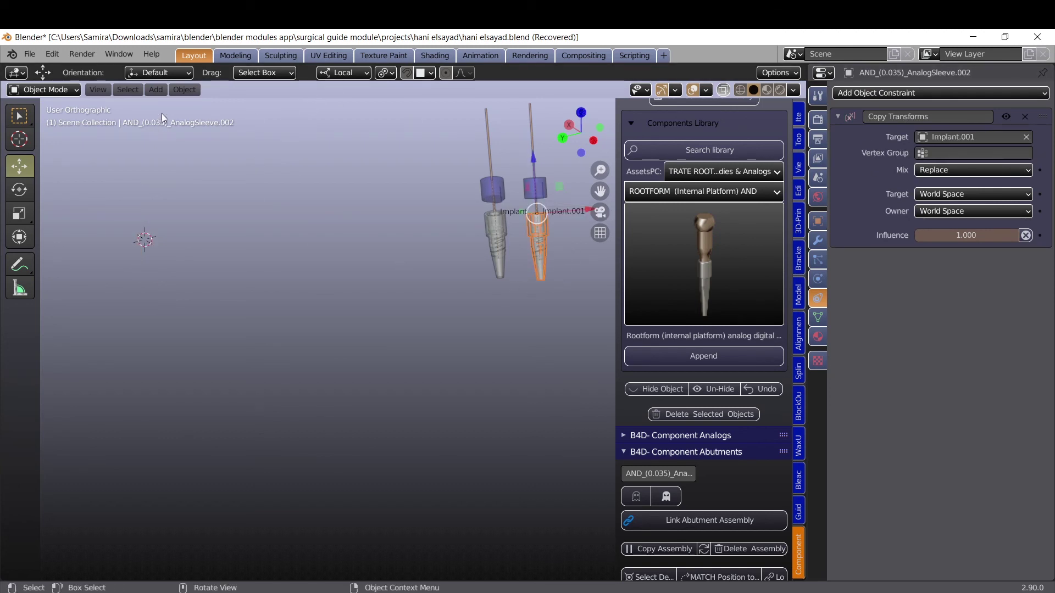
Apply the visual transform to the second joined analog at its implant position
{"action": "left_click", "coordinate": [186, 91]}
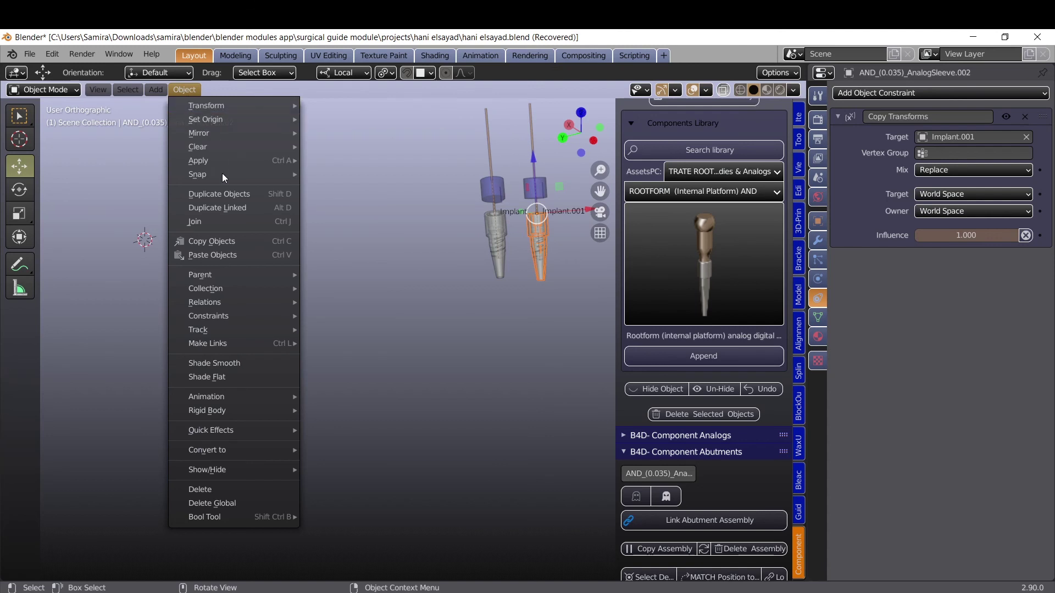
{"action": "left_click", "coordinate": [331, 173]}
{"action": "left_click", "coordinate": [186, 92]}
{"action": "mouse_move", "coordinate": [265, 161]}
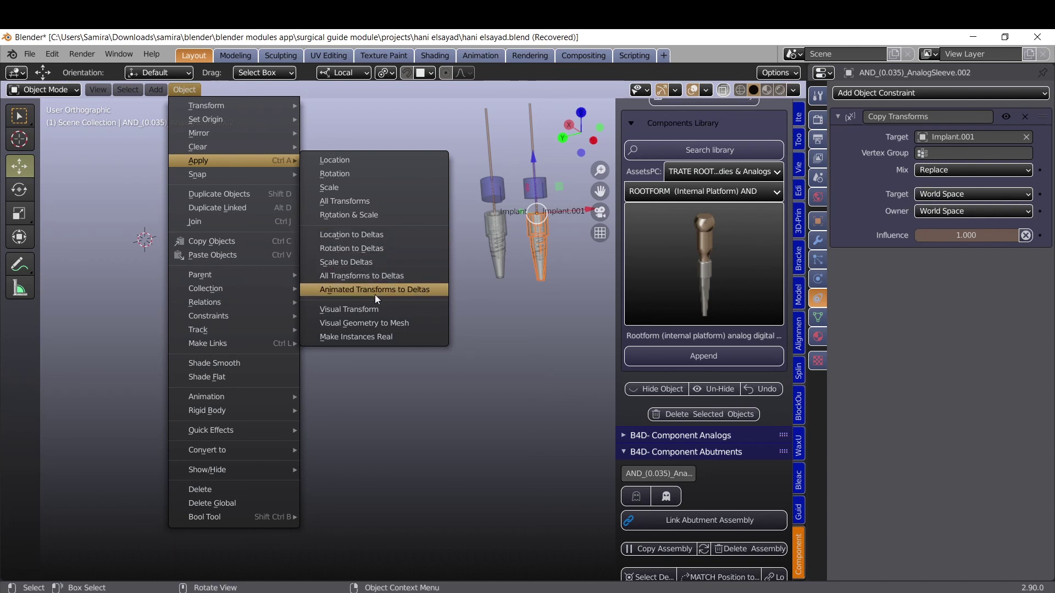
{"action": "left_click", "coordinate": [374, 309]}
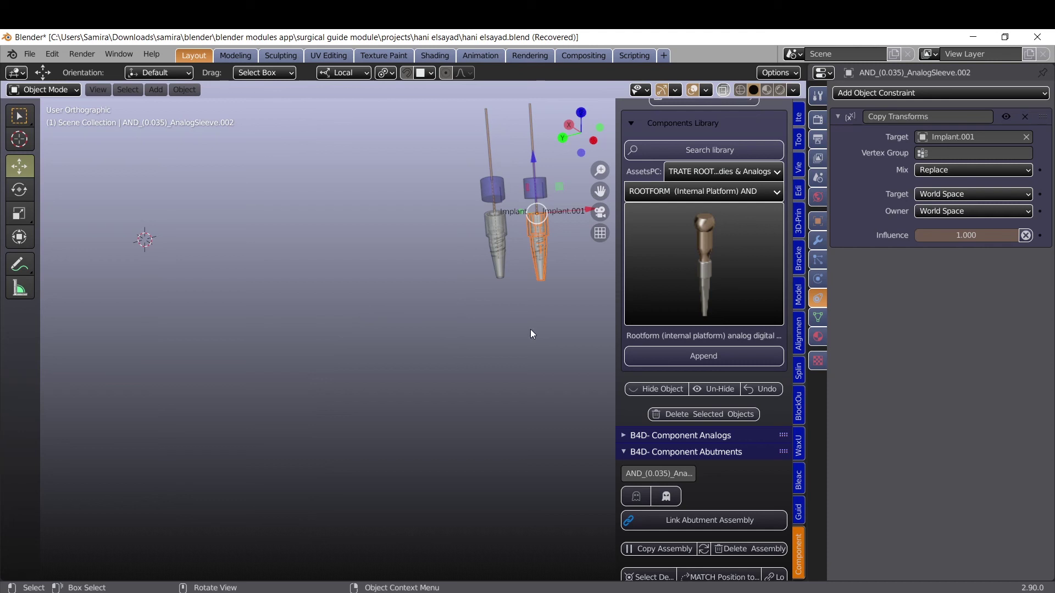
{"action": "scroll", "coordinate": [506, 259], "scroll_direction": "up", "scroll_amount": 1}
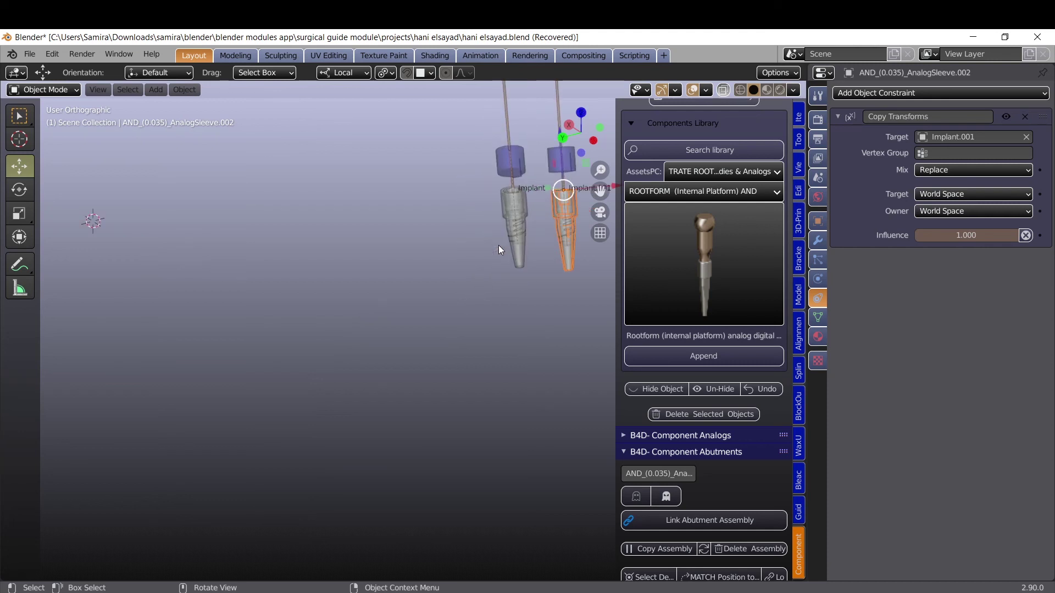